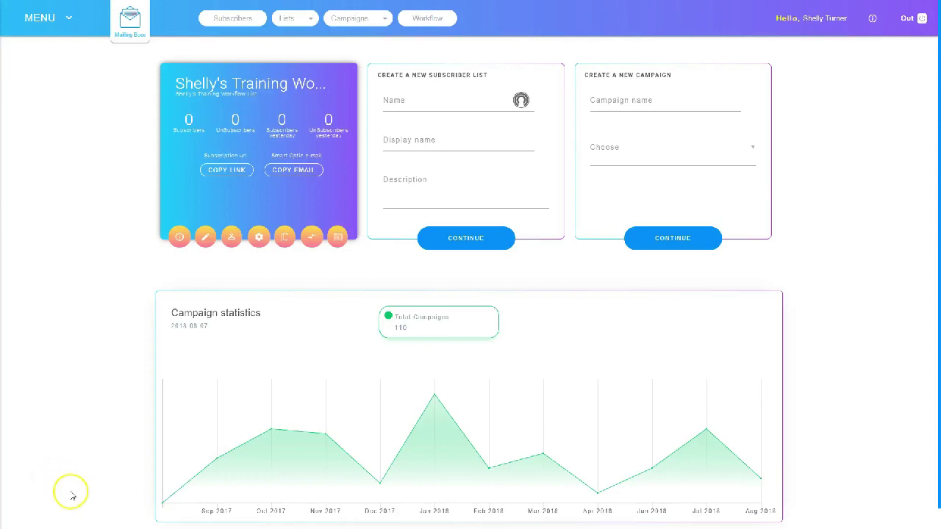
Open the saved Training Workflow in the workflow builder.
left_click(284, 169)
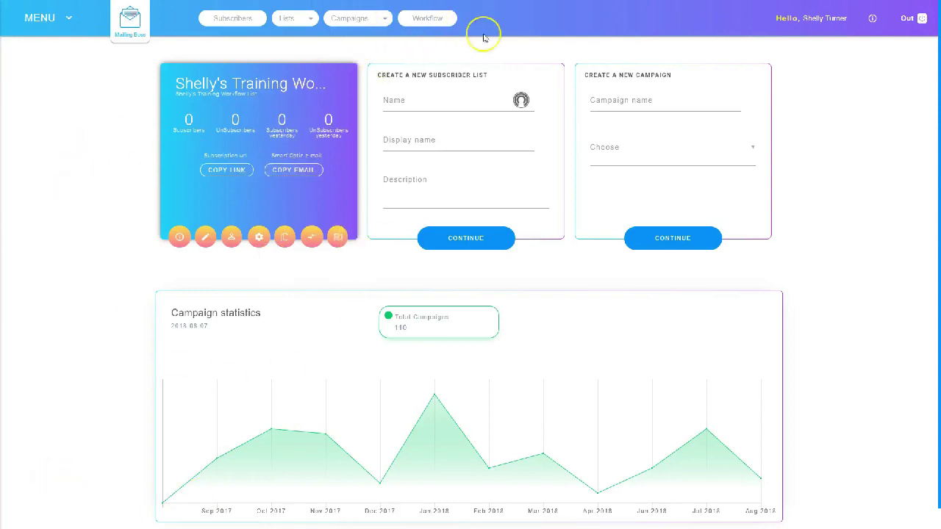
left_click(428, 19)
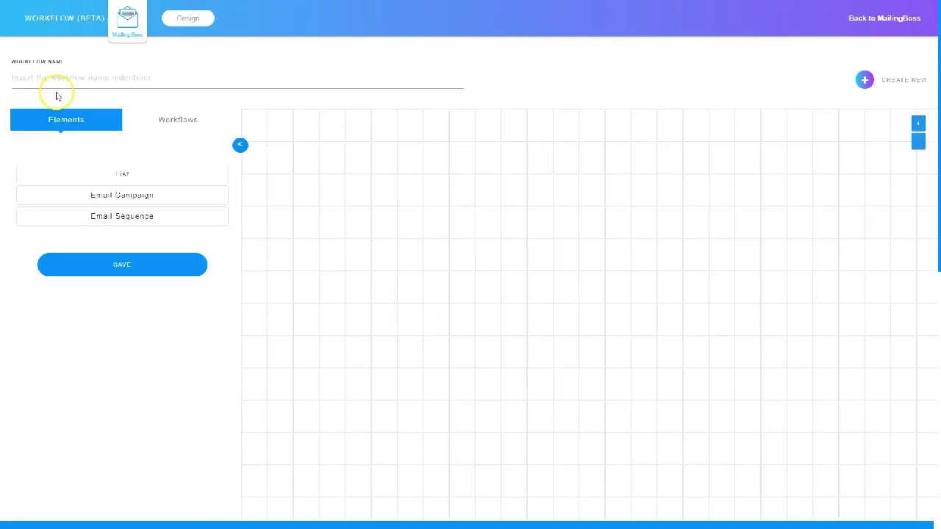
left_click(183, 122)
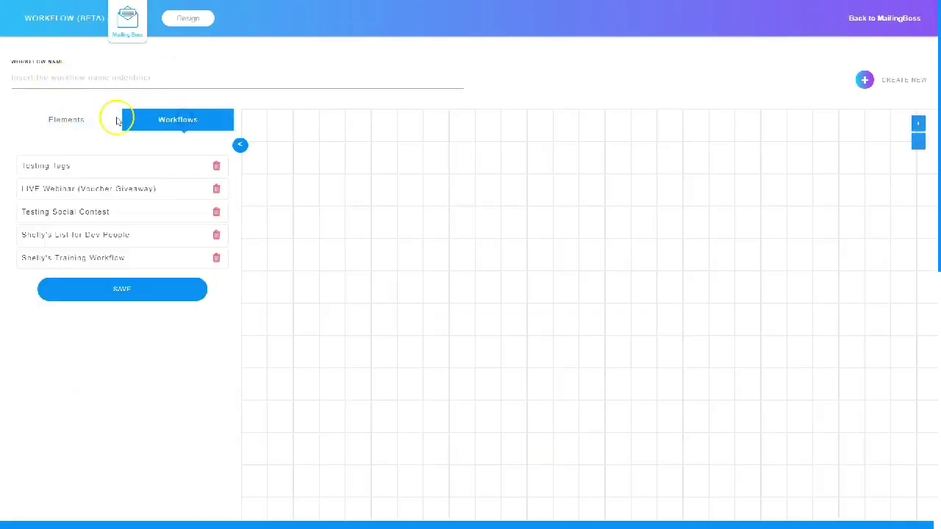
left_click(96, 259)
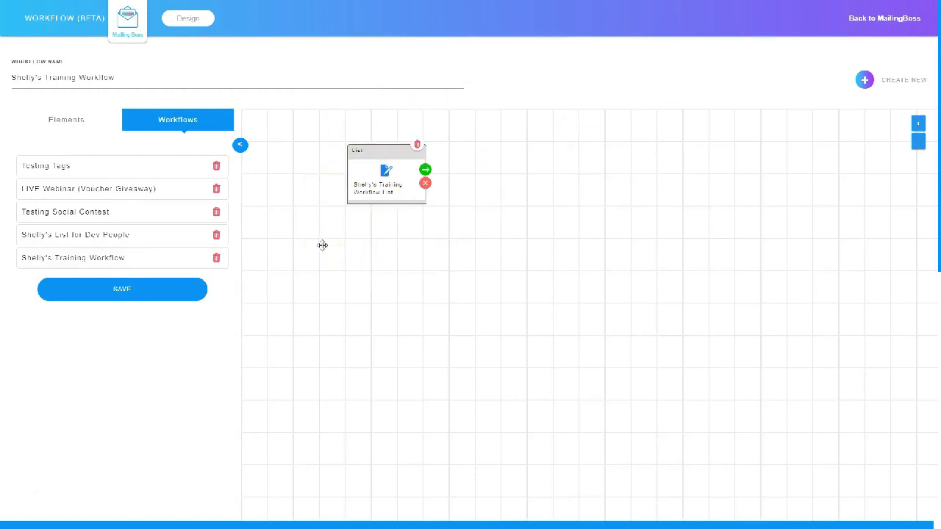
Start a new email sequence following the list element and name it "Workflow Training Email Sequence".
left_click(425, 170)
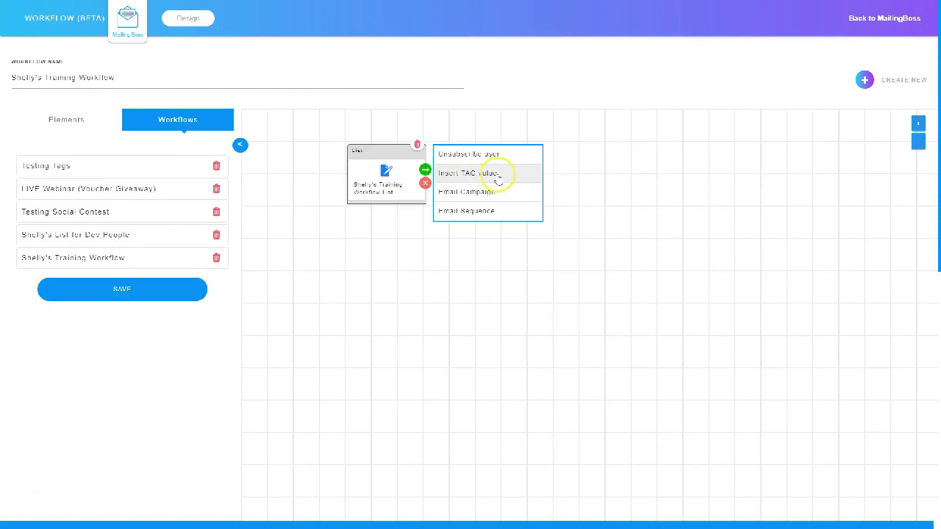
left_click(477, 212)
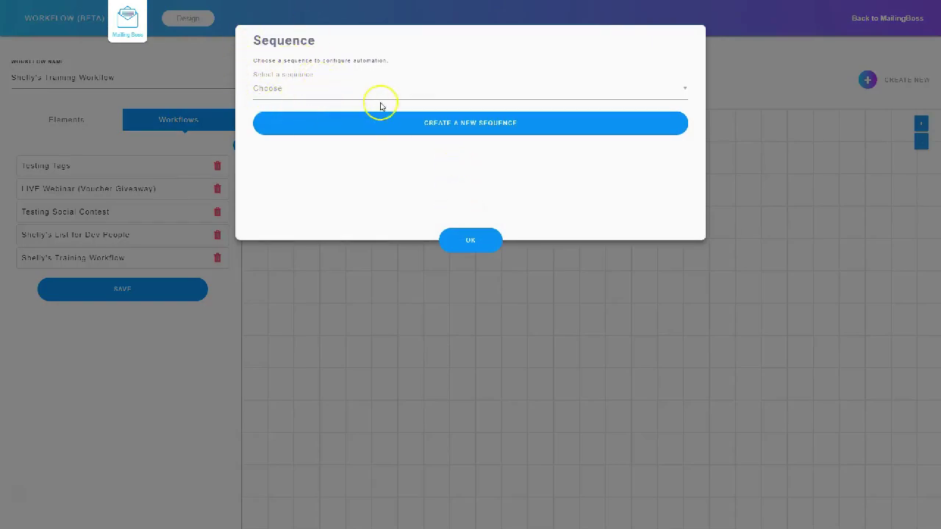
left_click(463, 126)
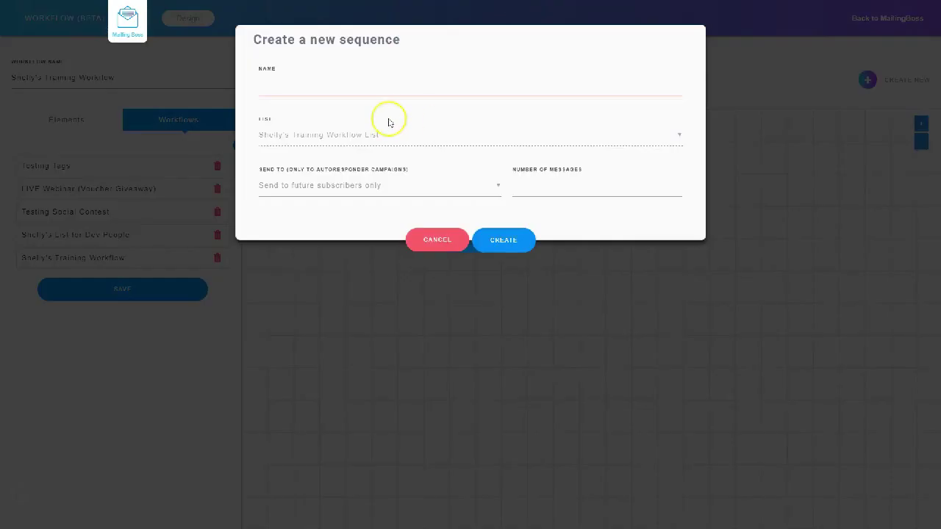
left_click(308, 85)
type("Workflow Training Email Sequence")
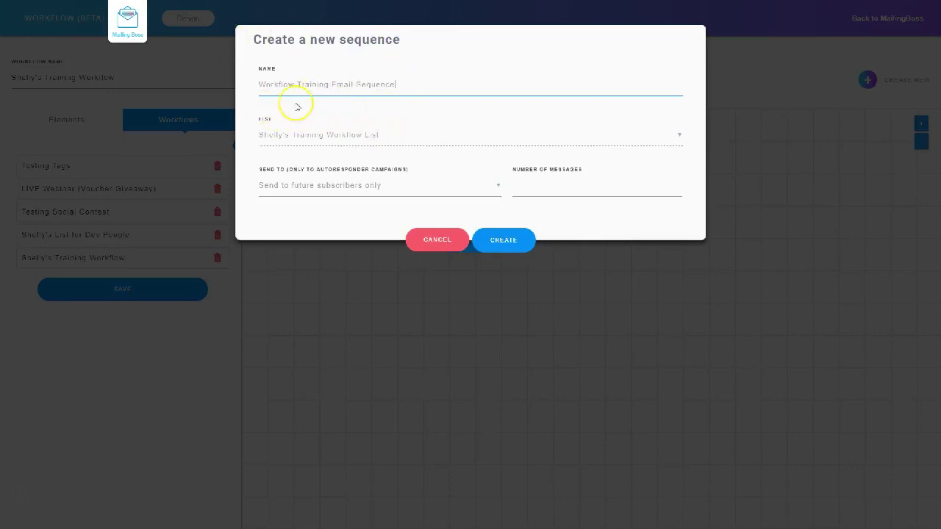
left_click(259, 114)
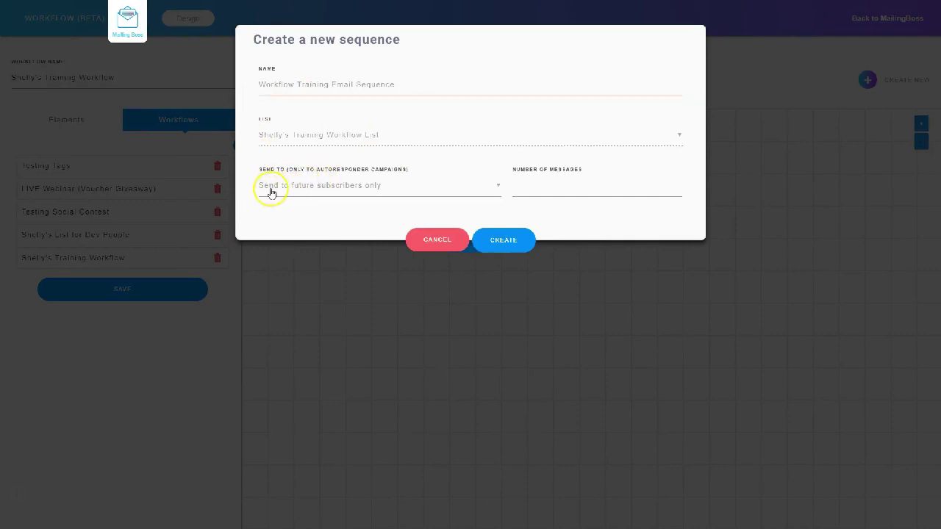
Create the sequence with 3 messages sent to future subscribers only and accept the resulting campaign settings.
left_click(351, 187)
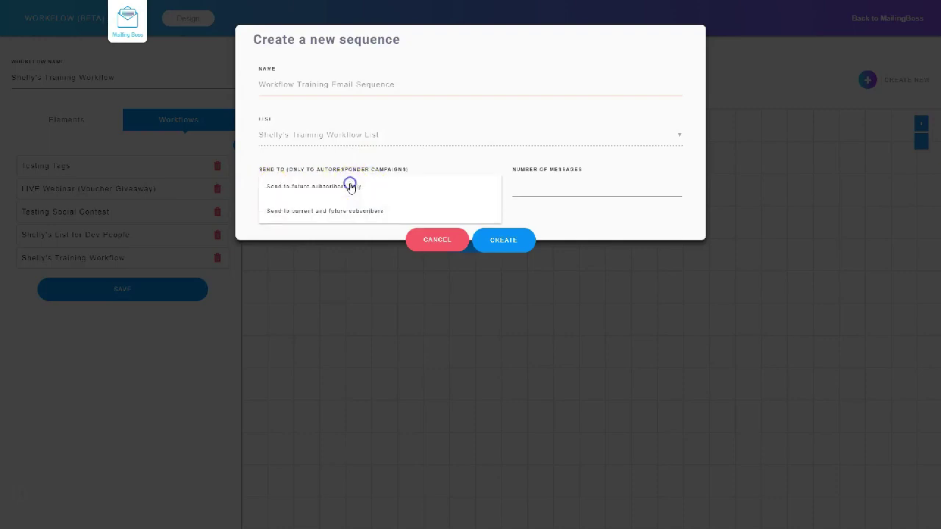
left_click(307, 188)
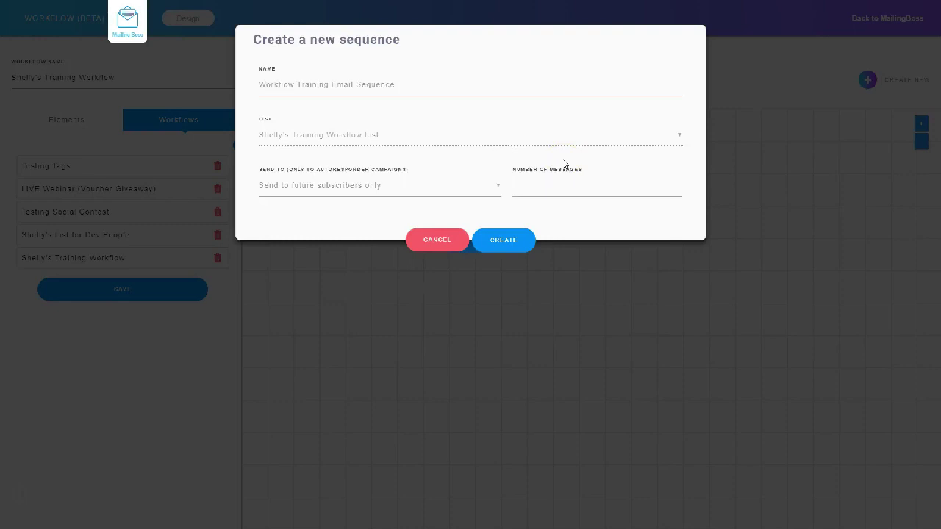
left_click(566, 189)
type("3")
left_click(507, 242)
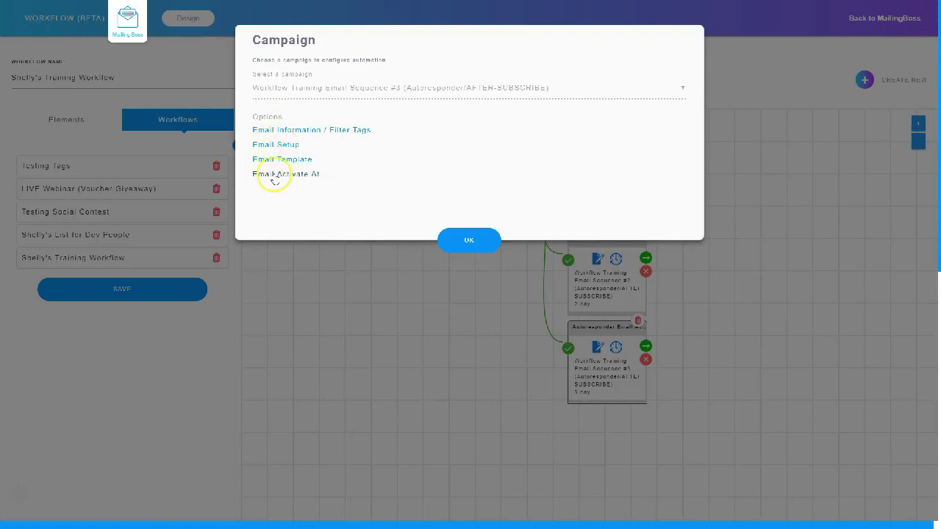
left_click(467, 240)
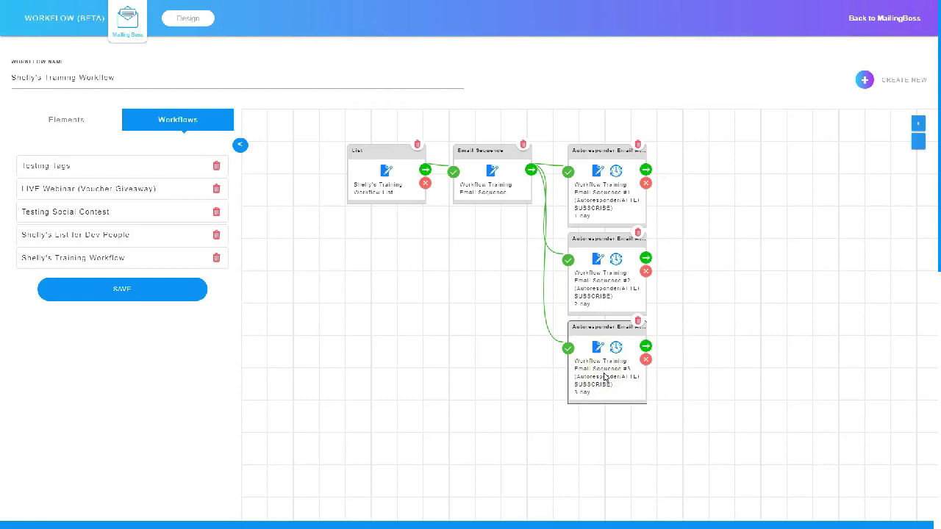
Open the email setup of Workflow Training Email Sequence #1 and save its sender details and subject as they are.
left_click(596, 169)
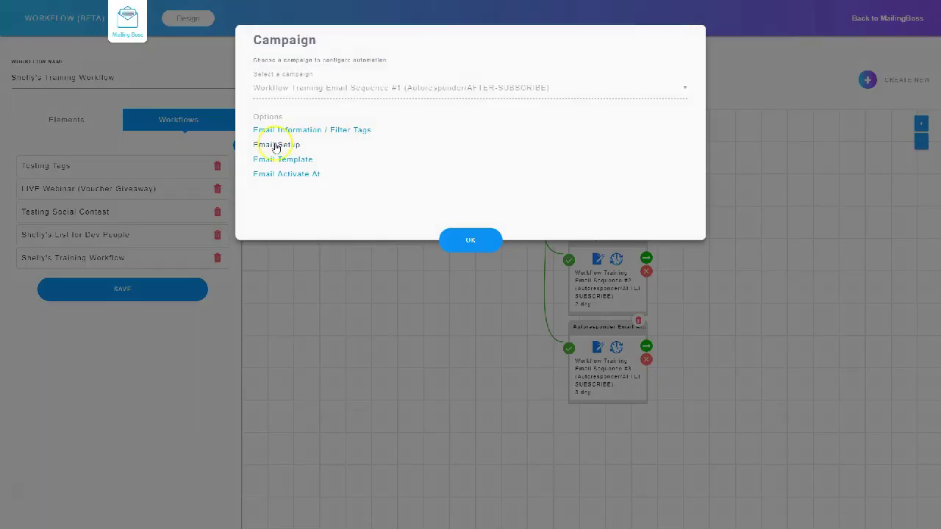
left_click(275, 145)
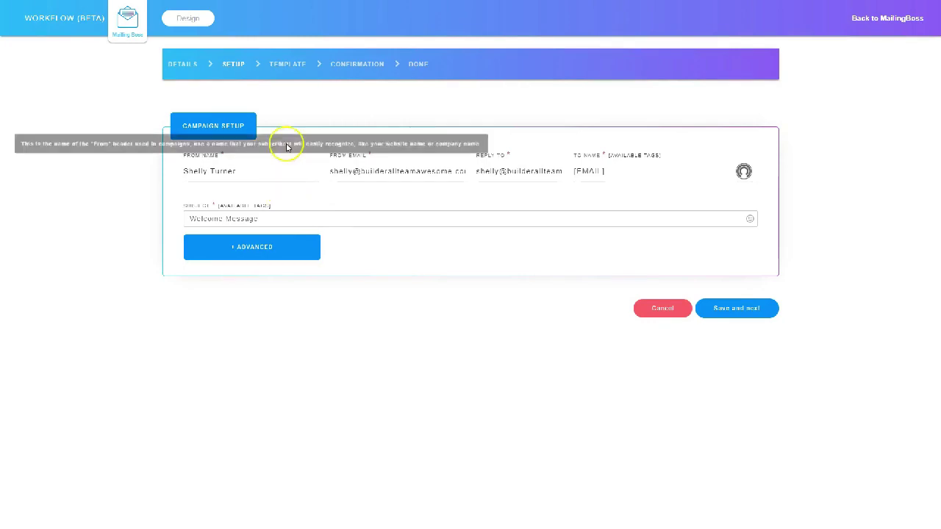
mouse_move(271, 168)
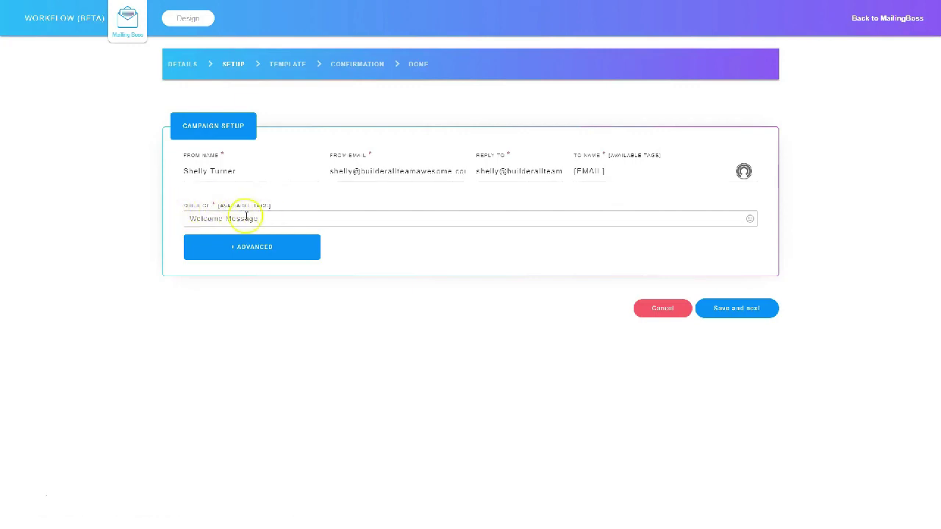
left_click(742, 311)
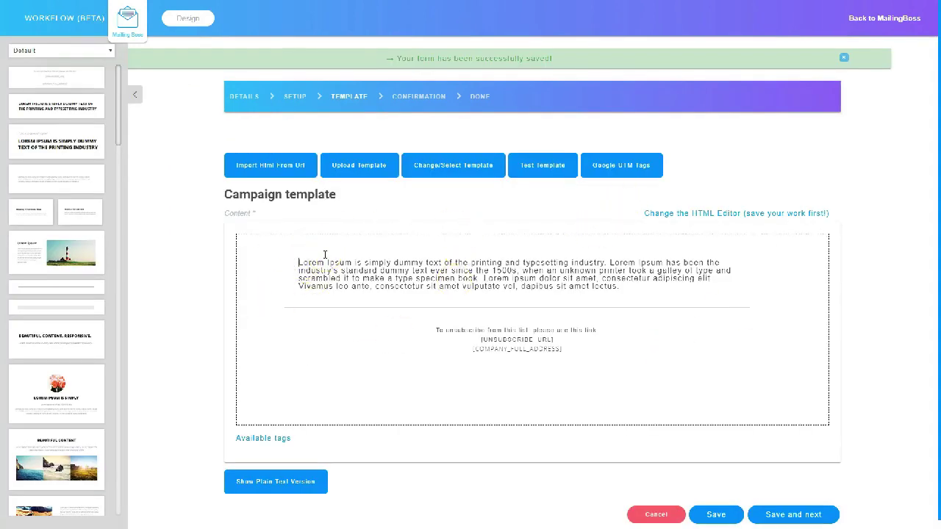
Insert the line "Welcome Message" above the placeholder paragraph in the campaign template and save the template.
type("Welcome Mess")
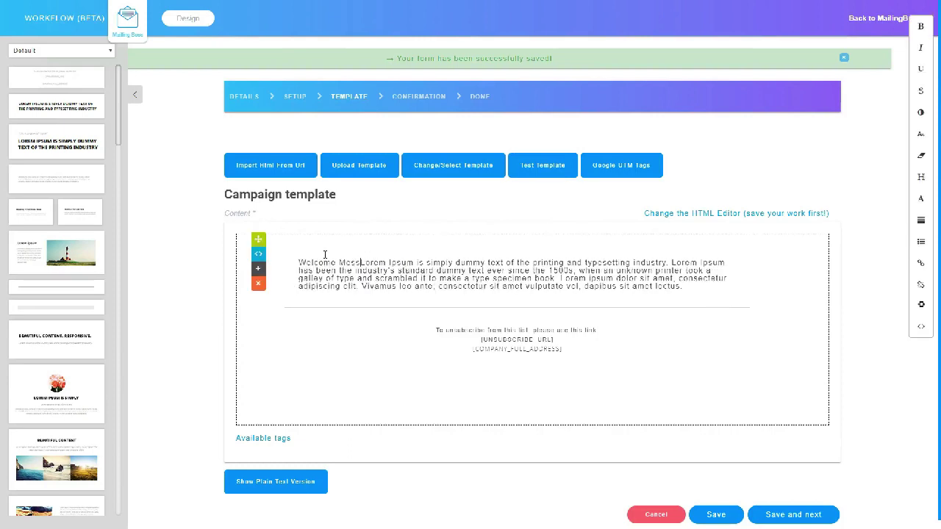
type("age")
key("Return")
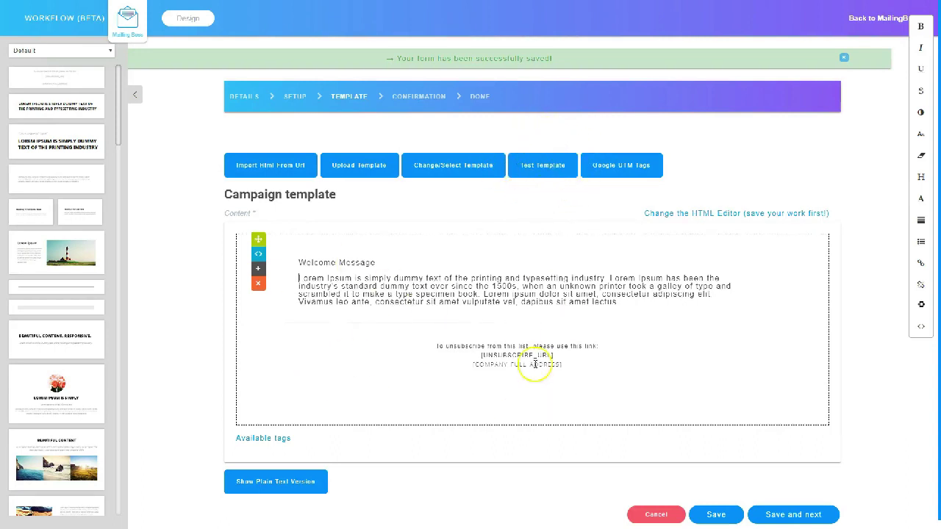
left_click(783, 513)
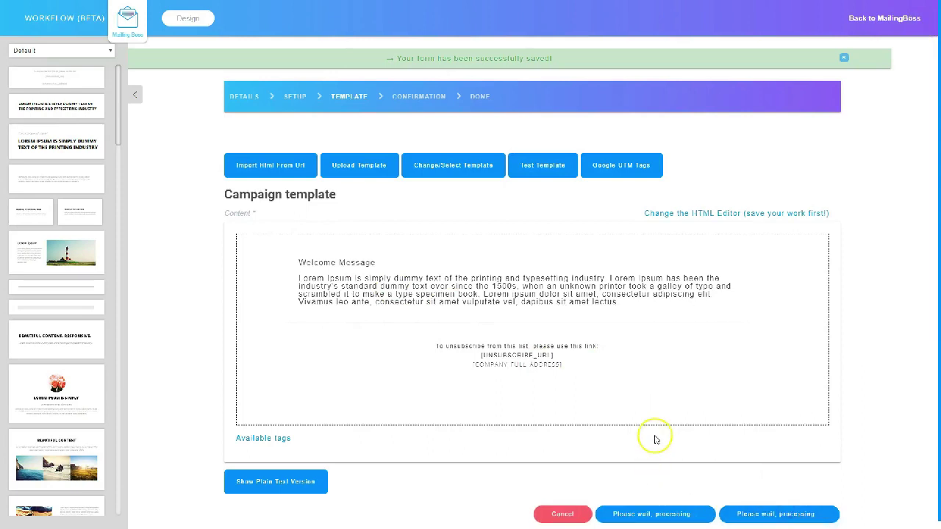
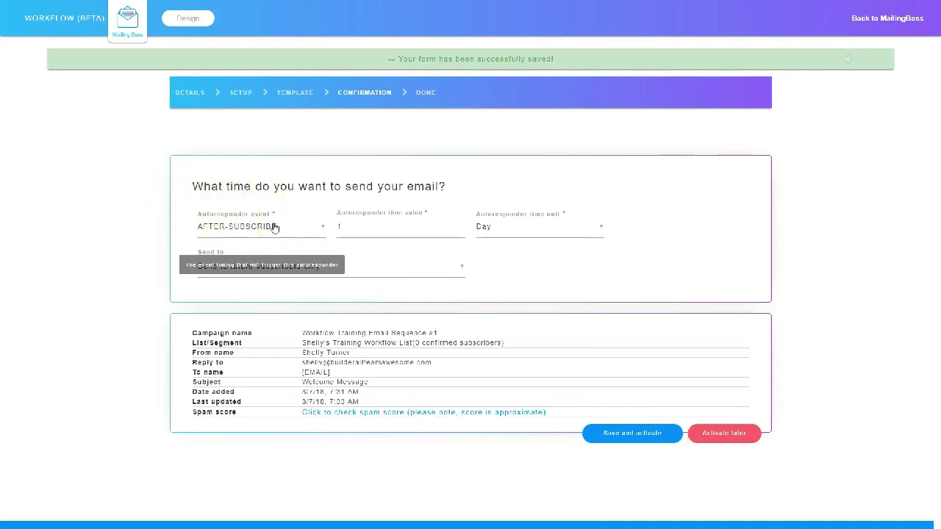
Schedule the first email with the AFTER-SUBSCRIBE event and an autoresponder time value of 0.
left_click(274, 227)
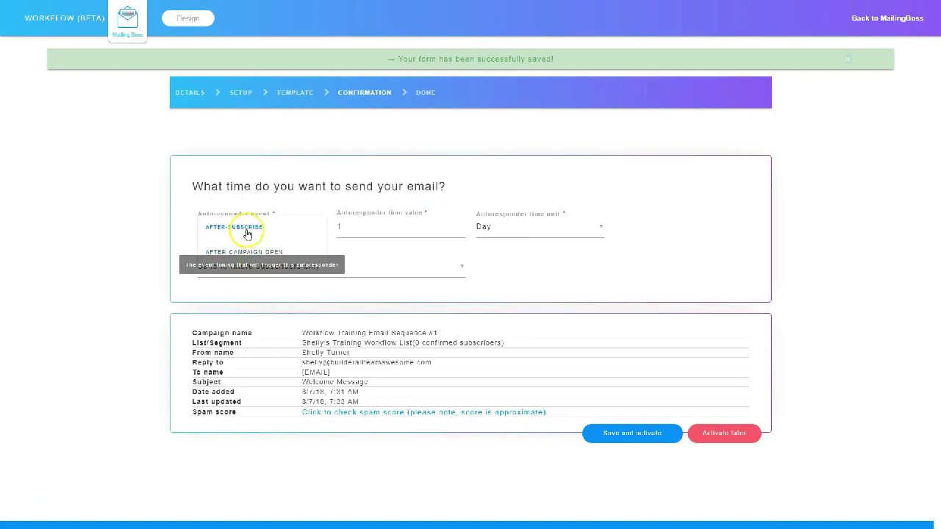
left_click(244, 225)
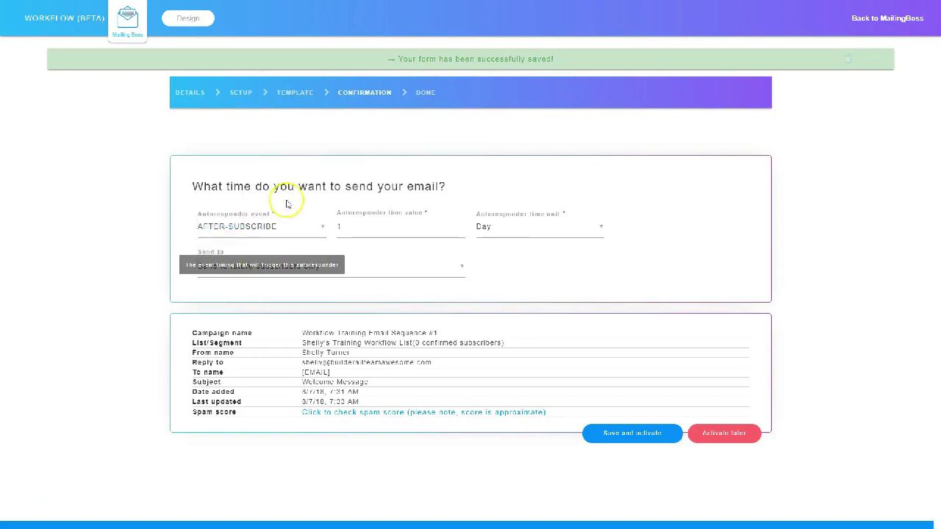
left_click(366, 229)
key("BackSpace")
type("0")
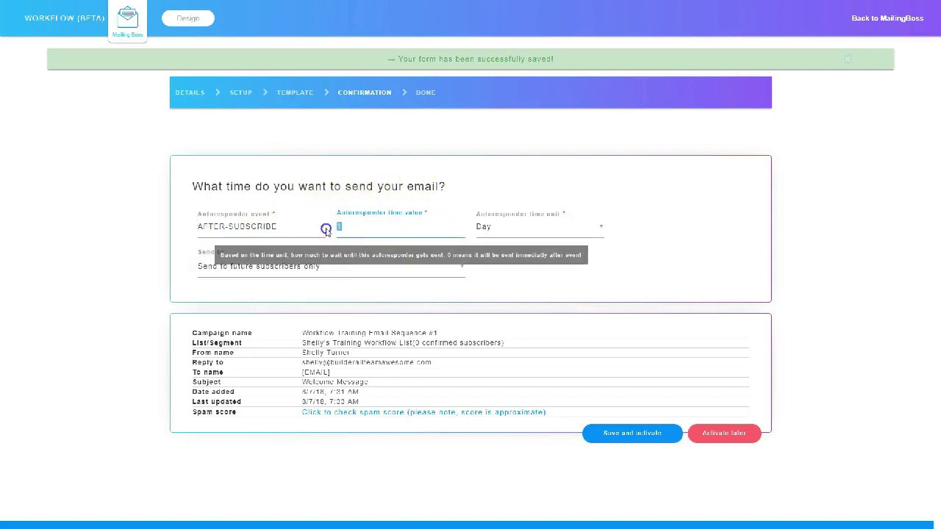
left_click(496, 258)
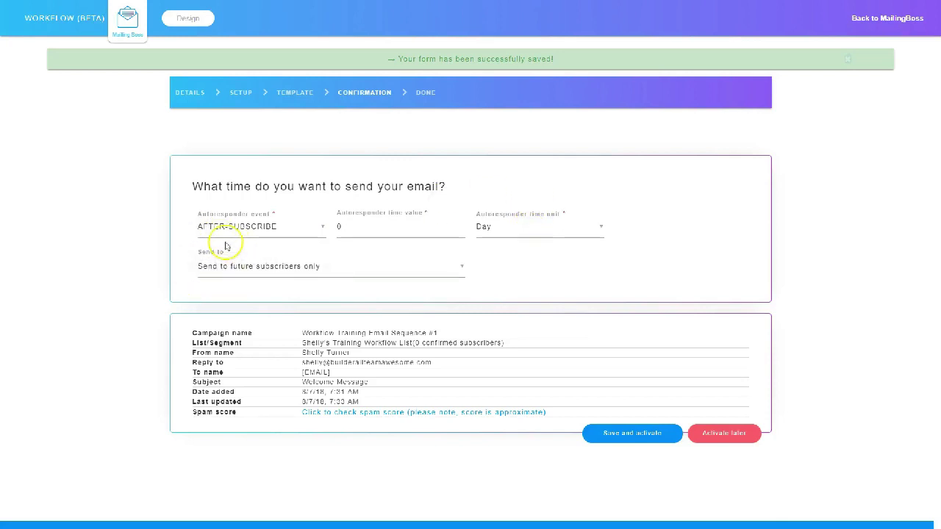
Review the recipient options, keep sending to future subscribers only, and save and activate the first email.
left_click(324, 267)
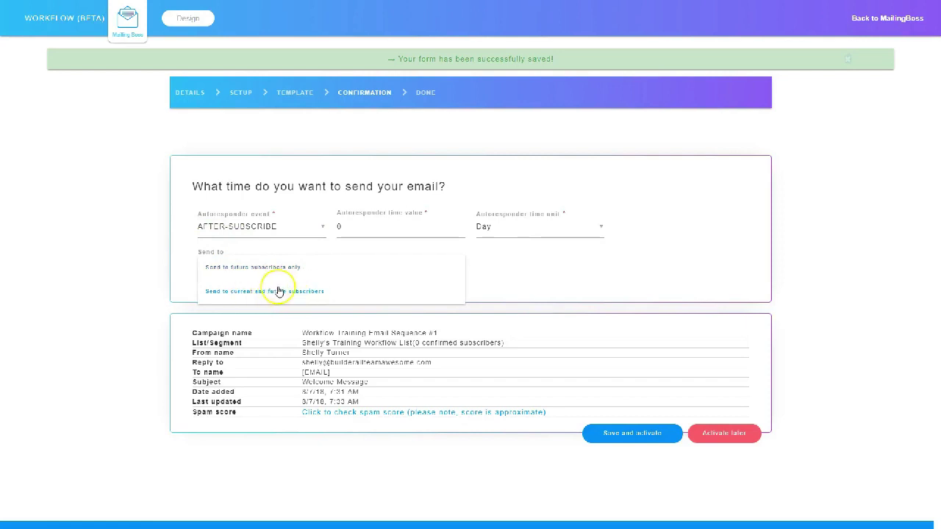
left_click(553, 262)
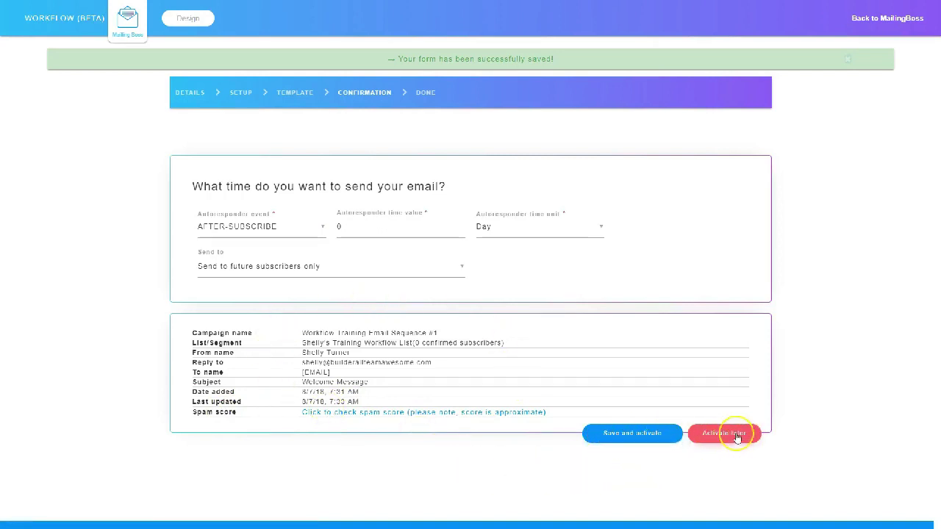
left_click(631, 434)
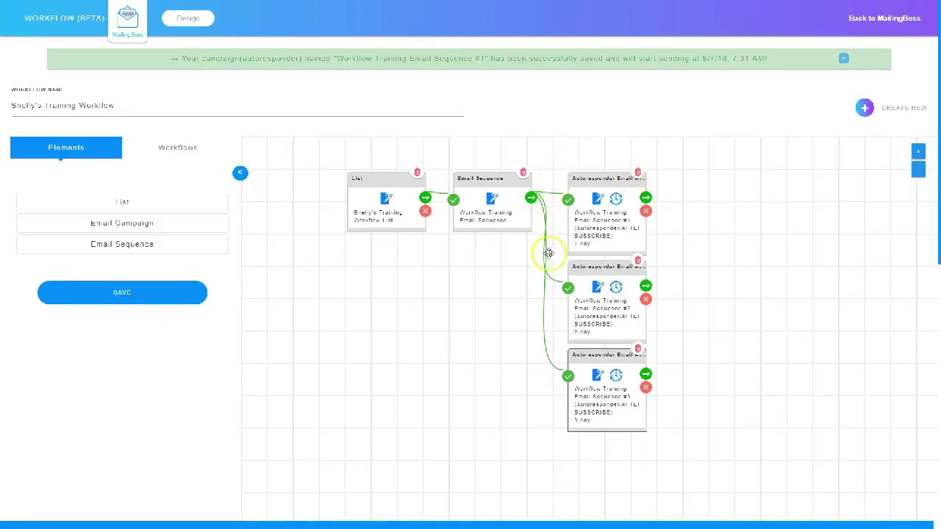
Confirm the campaign options of the first autoresponder email in the workflow and save the workflow.
left_click(616, 199)
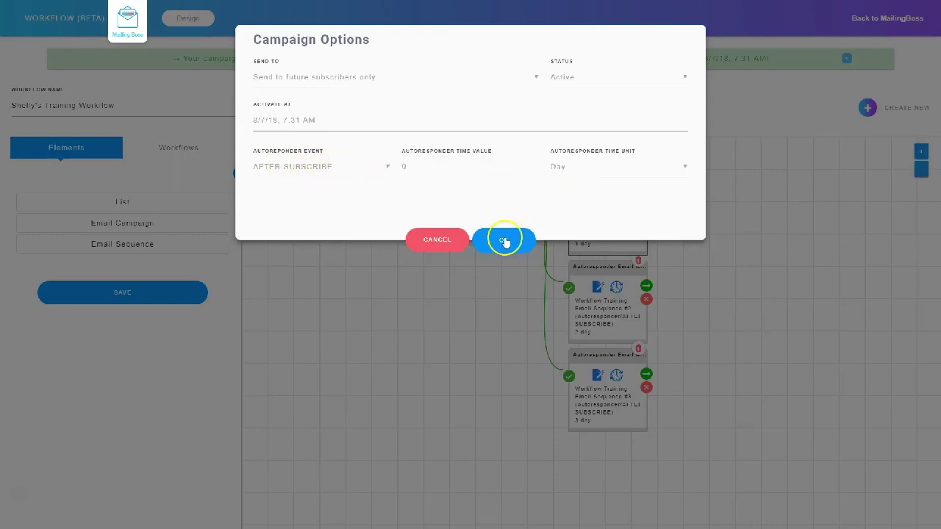
left_click(505, 238)
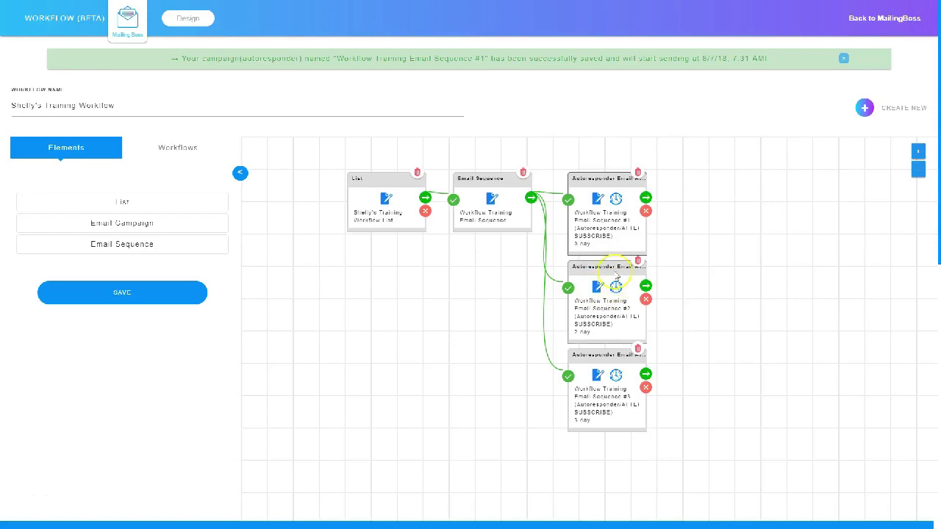
left_click(120, 294)
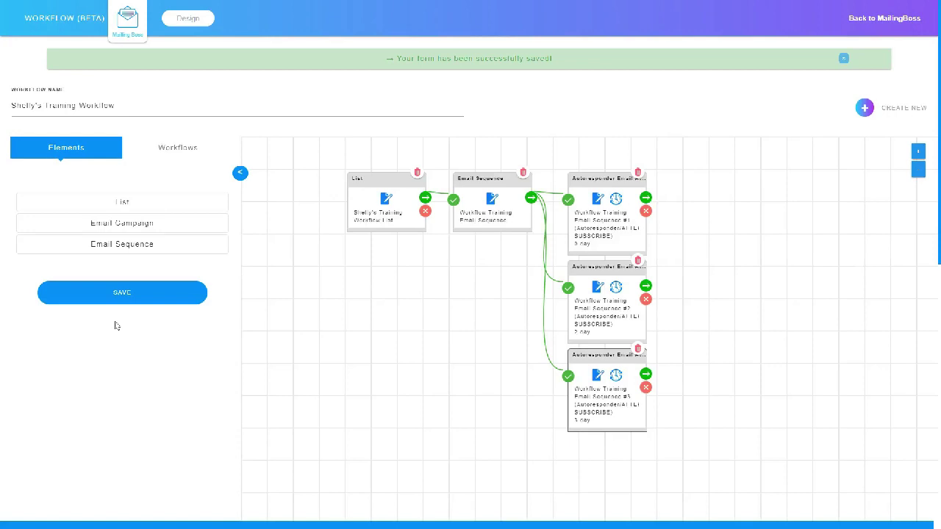
Open the timing options of the first autoresponder email again.
left_click(617, 200)
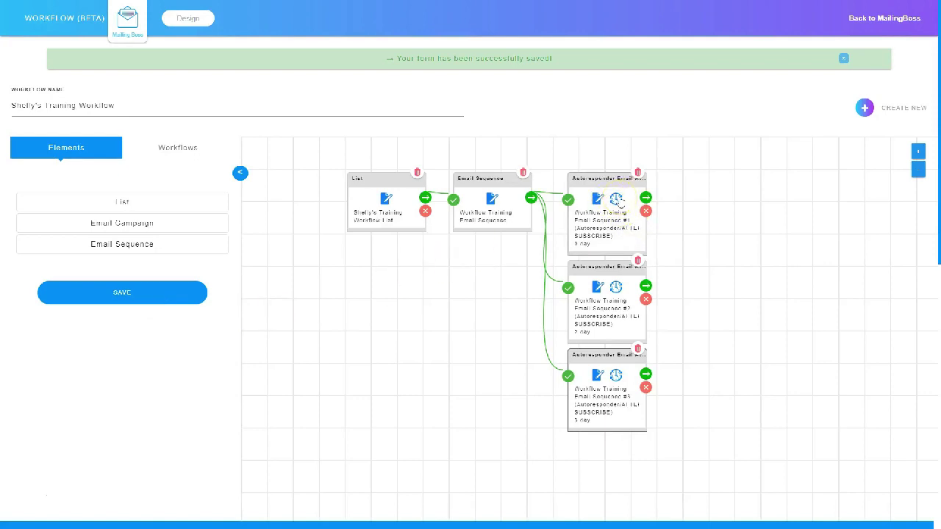